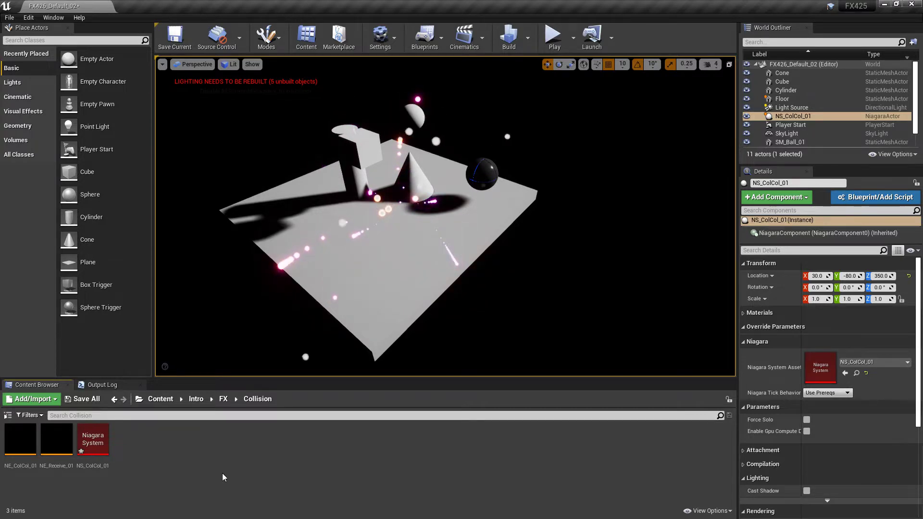
# Step: Select the NS_ColCol_01 Niagara System asset in the Content Browser's Collision folder
pyautogui.click(96, 443)
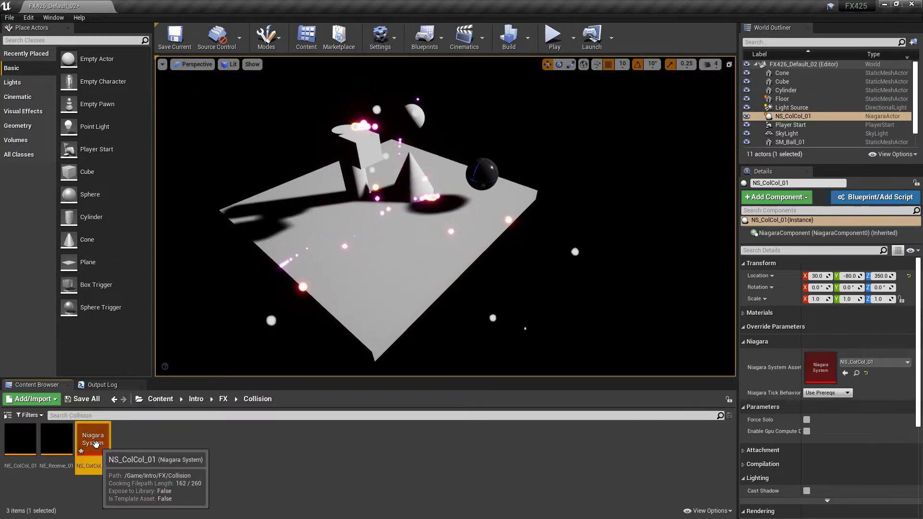
# Step: Open NS_ColCol_01 and delete NE_ColCol_01's Generate Collision Event module
pyautogui.doubleClick(96, 444)
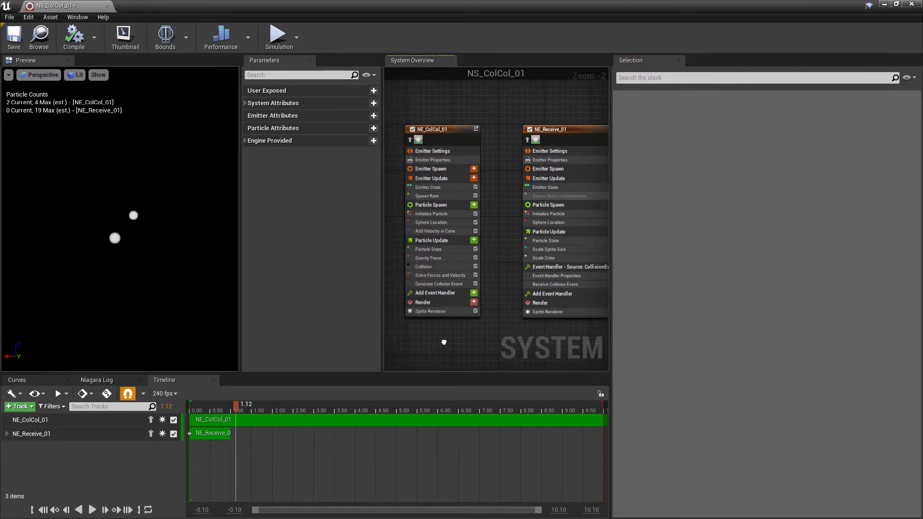
pyautogui.scroll(2, 443, 343)
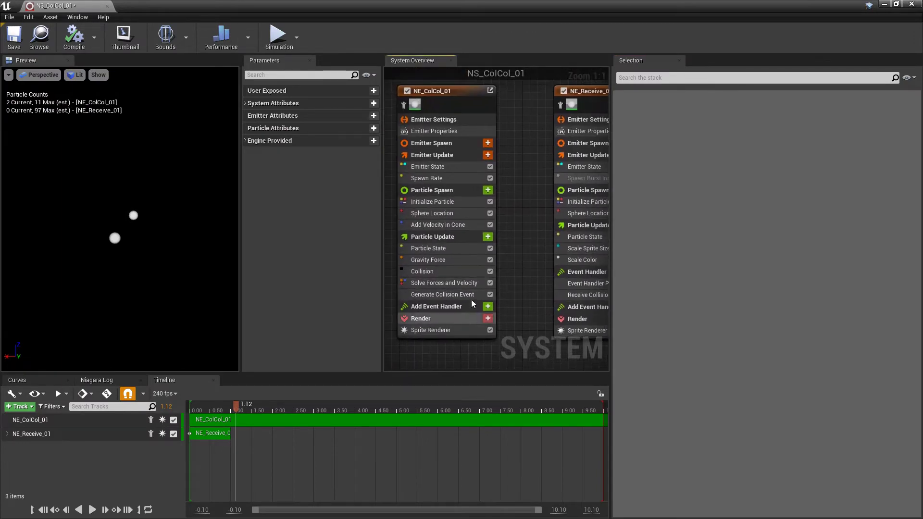
pyautogui.click(446, 297)
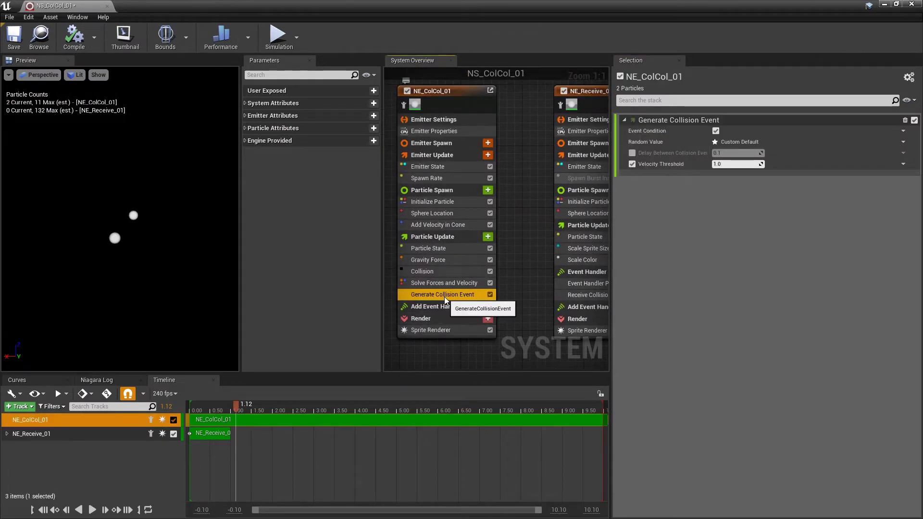
pyautogui.press('Delete')
# Step: Delete NE_Receive_01's Receive Collision Event module and its CollisionEvent event handler
pyautogui.moveTo(537, 299); pyautogui.dragTo(439, 314, button='right')
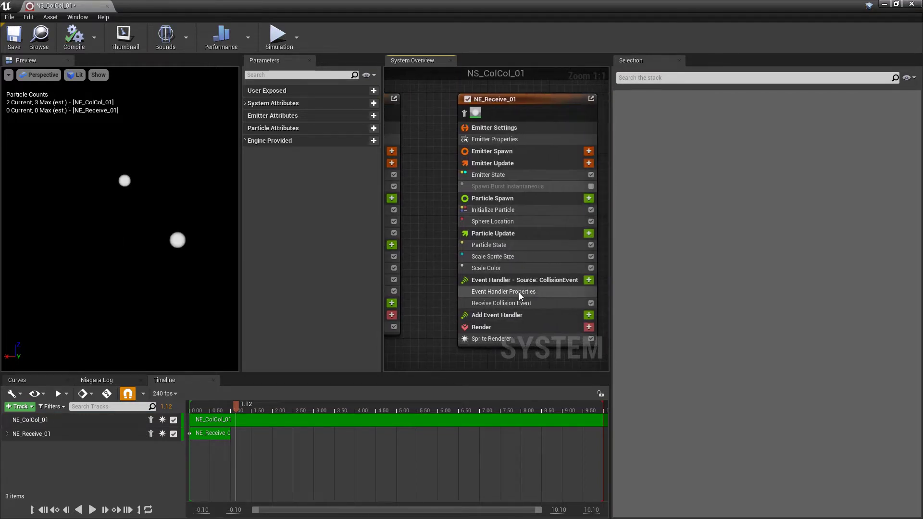
pyautogui.click(513, 308)
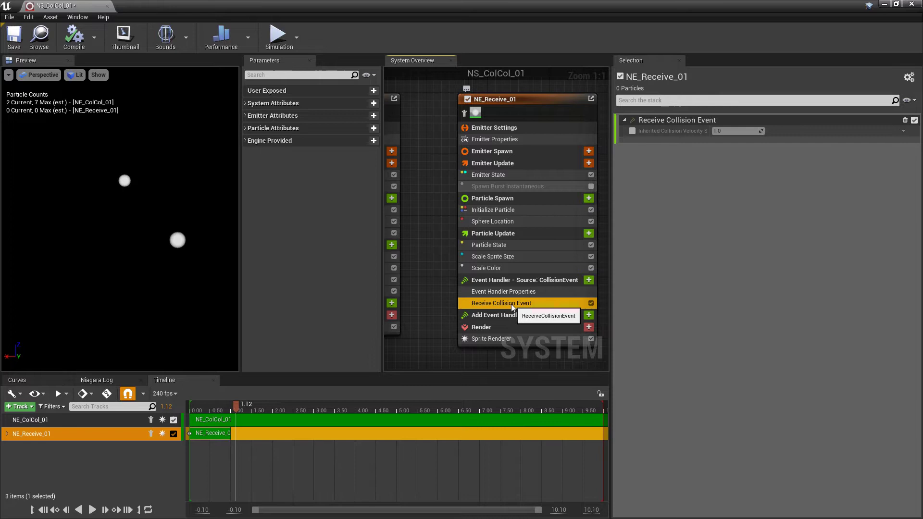
pyautogui.press('Delete')
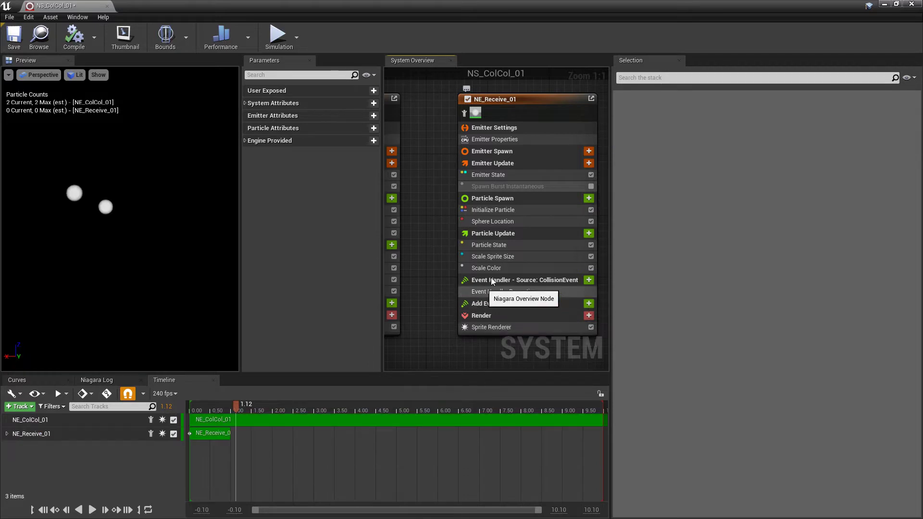
pyautogui.click(547, 284)
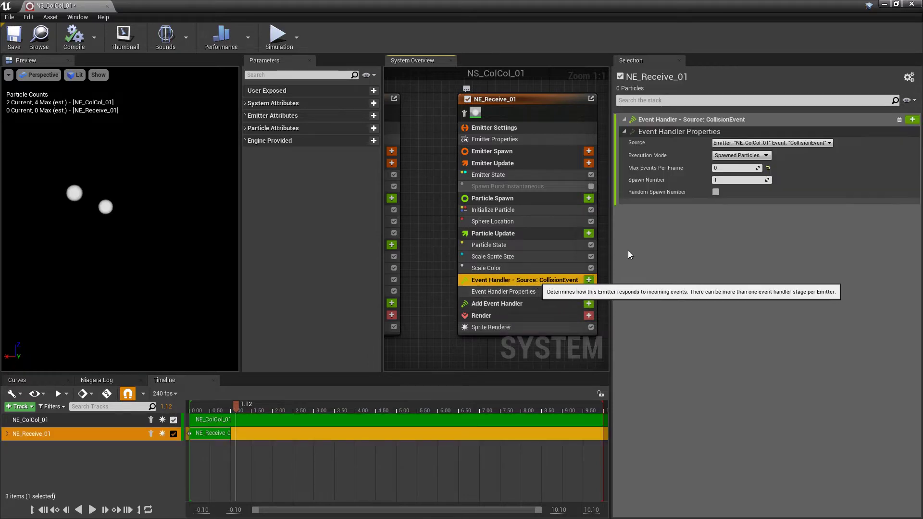
pyautogui.click(899, 120)
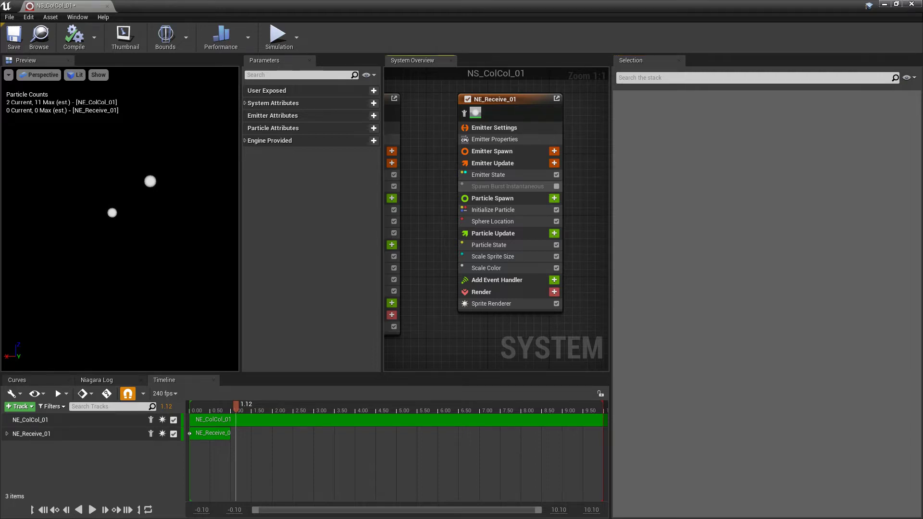
# Step: Add a Generate Location Event module to NE_ColCol_01's Particle Update, searching 'locat'
pyautogui.moveTo(428, 318); pyautogui.dragTo(531, 332, button='right')
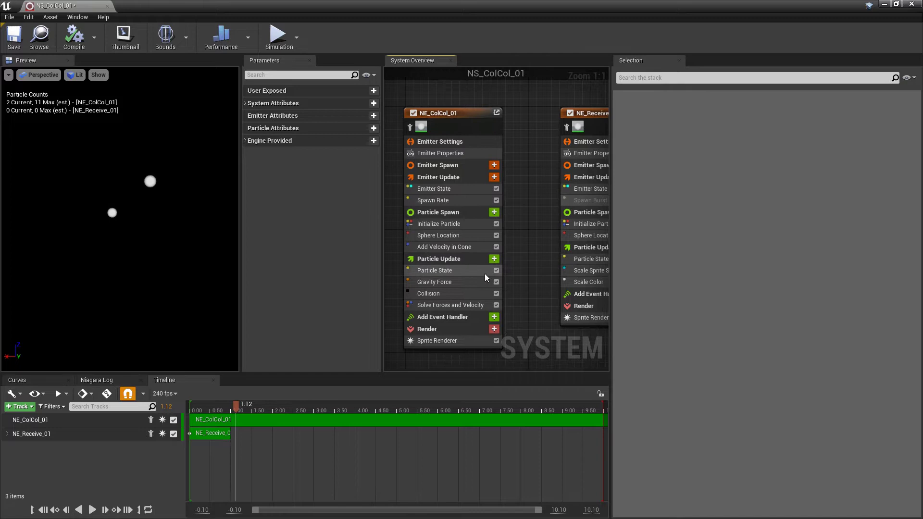
pyautogui.click(494, 259)
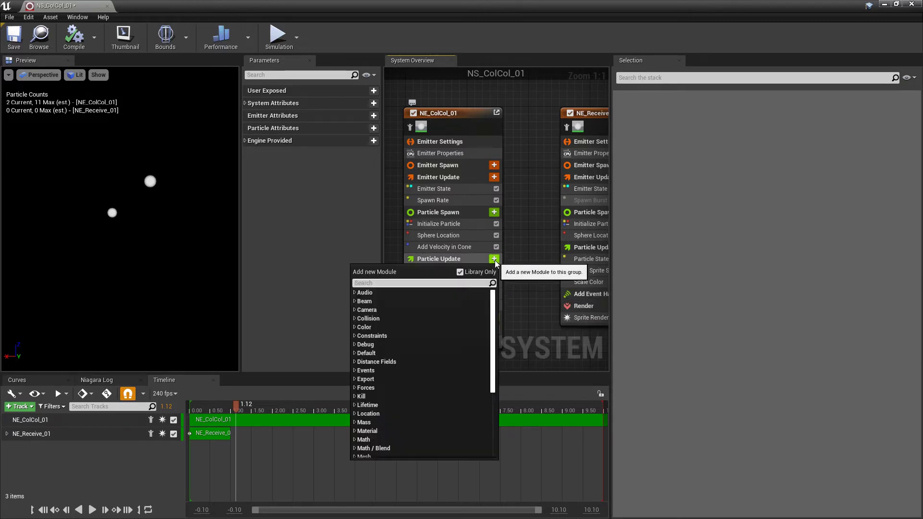
pyautogui.write('location')
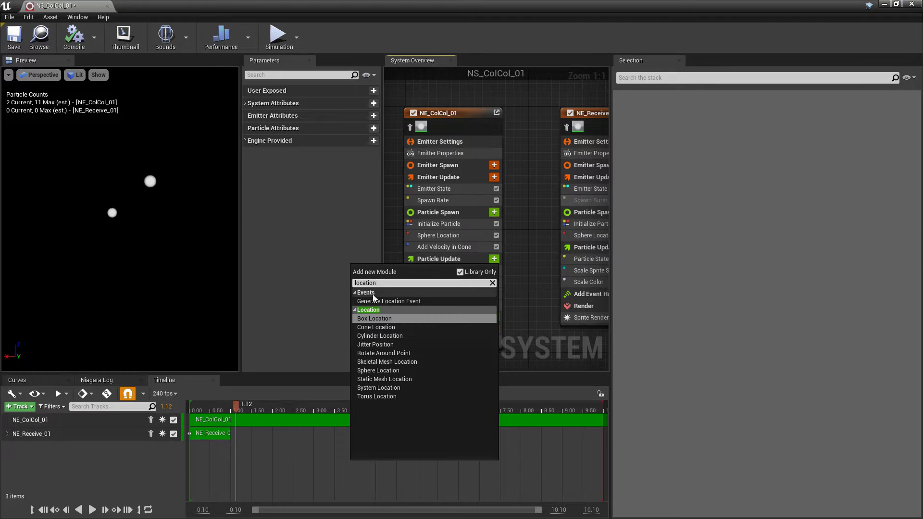
pyautogui.click(400, 302)
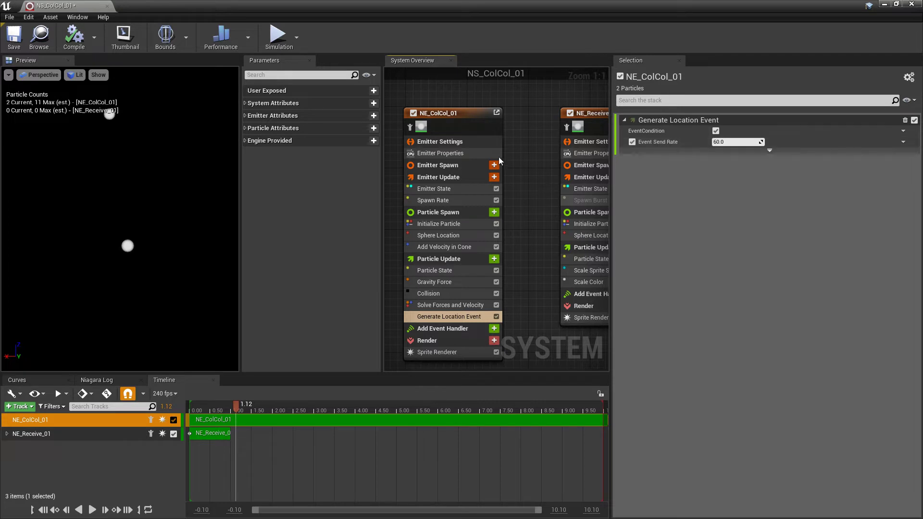
pyautogui.click(463, 156)
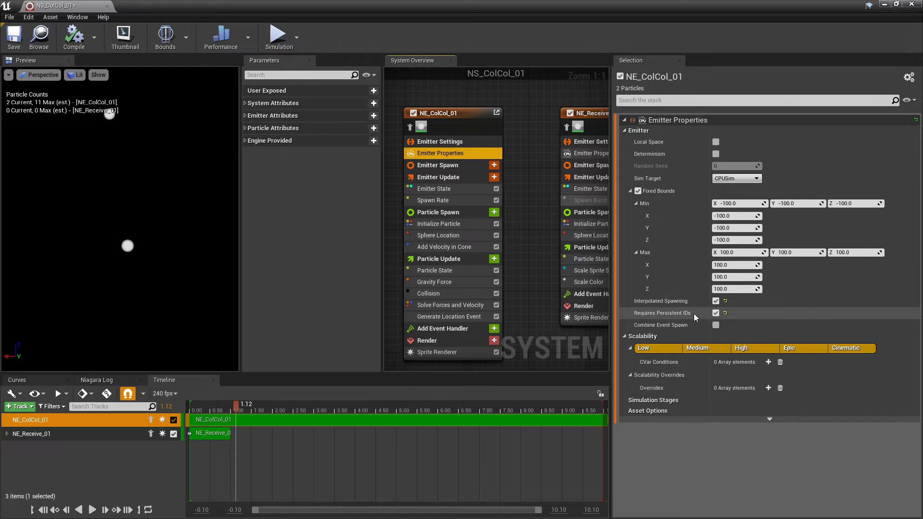
pyautogui.click(736, 178)
pyautogui.click(753, 194)
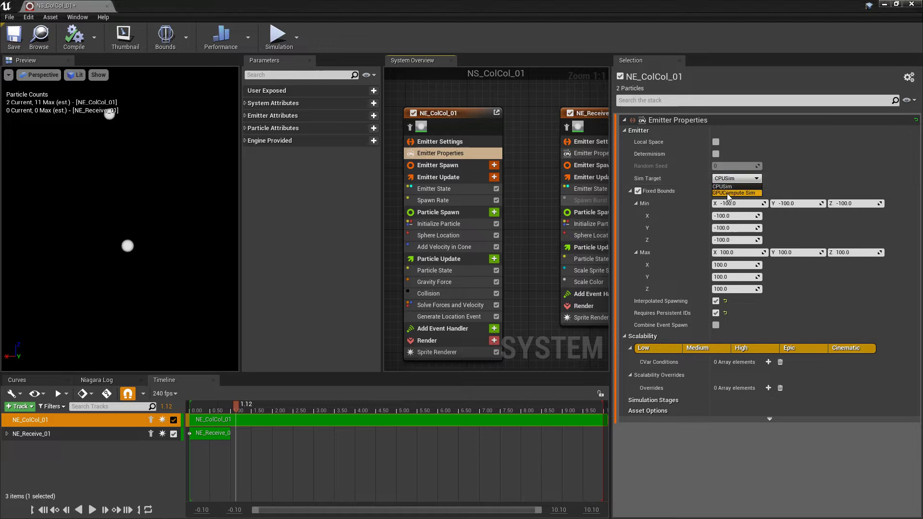
pyautogui.click(732, 178)
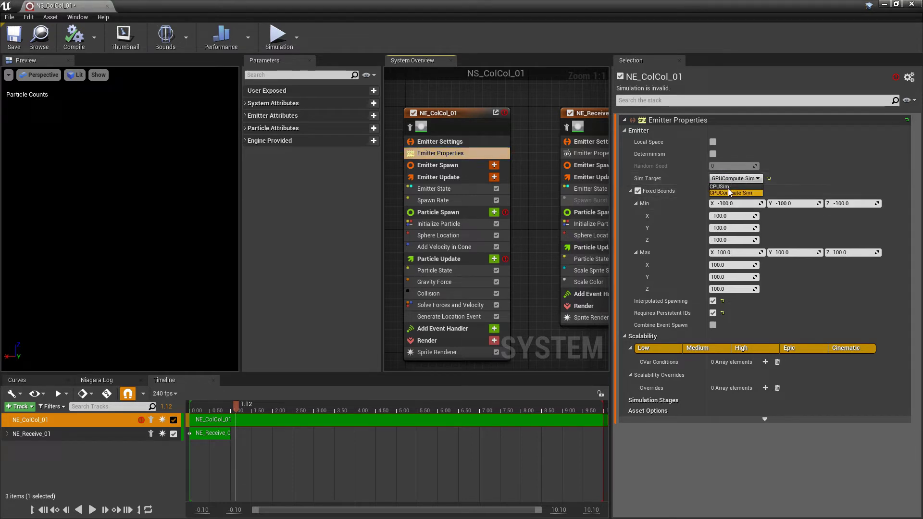
pyautogui.click(723, 187)
pyautogui.click(476, 317)
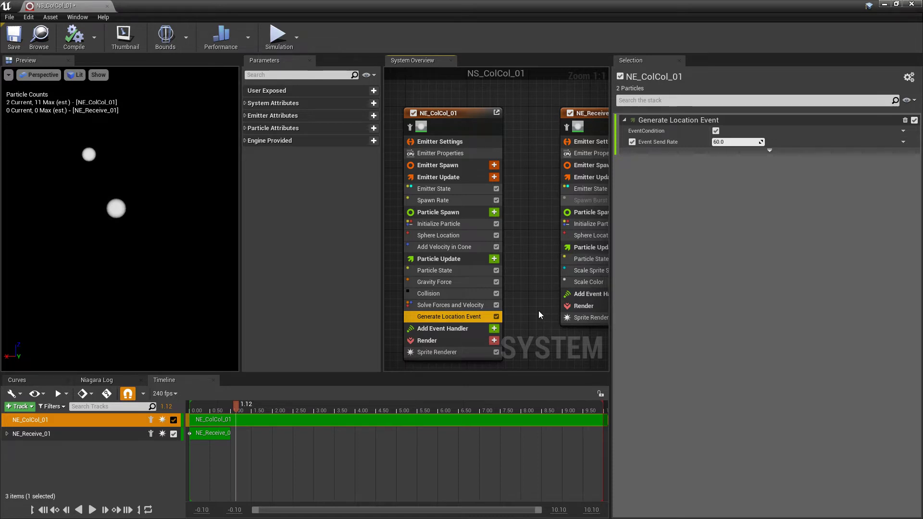
pyautogui.moveTo(539, 315); pyautogui.dragTo(431, 317, button='right')
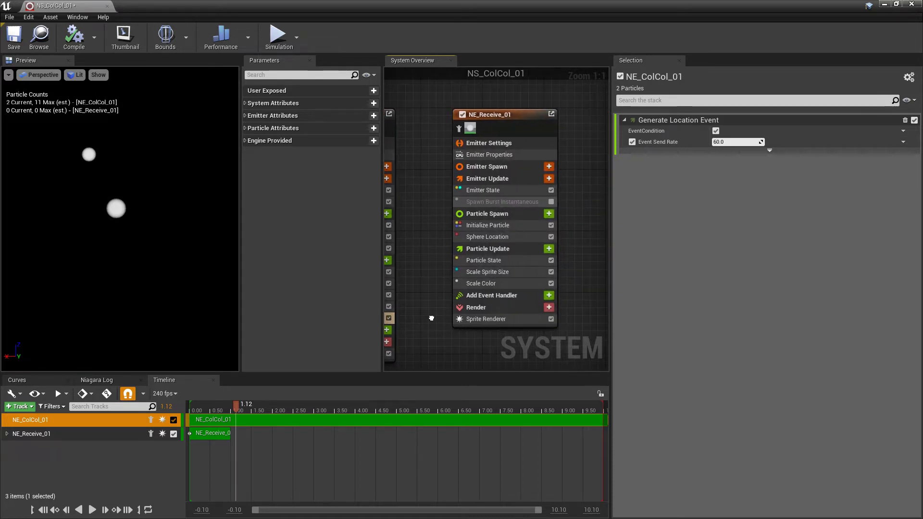
# Step: Add an event handler to NE_Receive_01 that reads NE_ColCol_01's Location Event
pyautogui.click(549, 296)
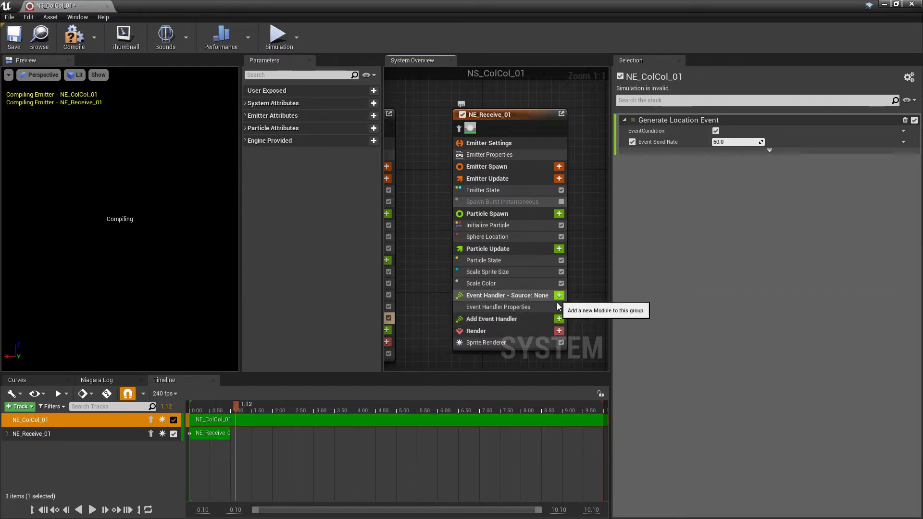
pyautogui.click(529, 308)
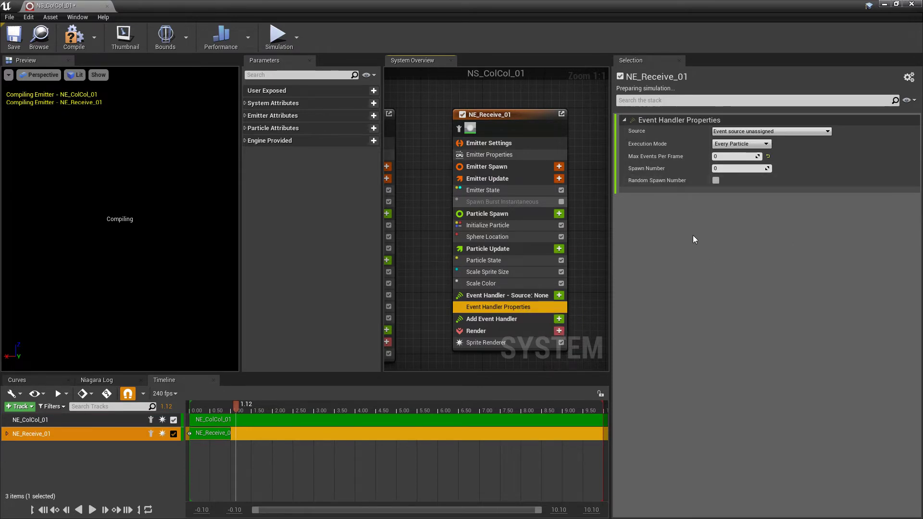
pyautogui.click(753, 132)
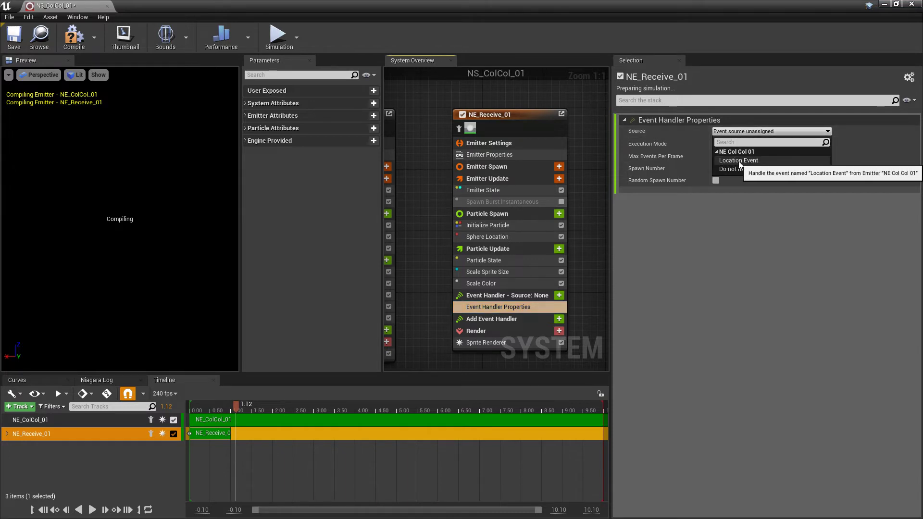
pyautogui.click(740, 162)
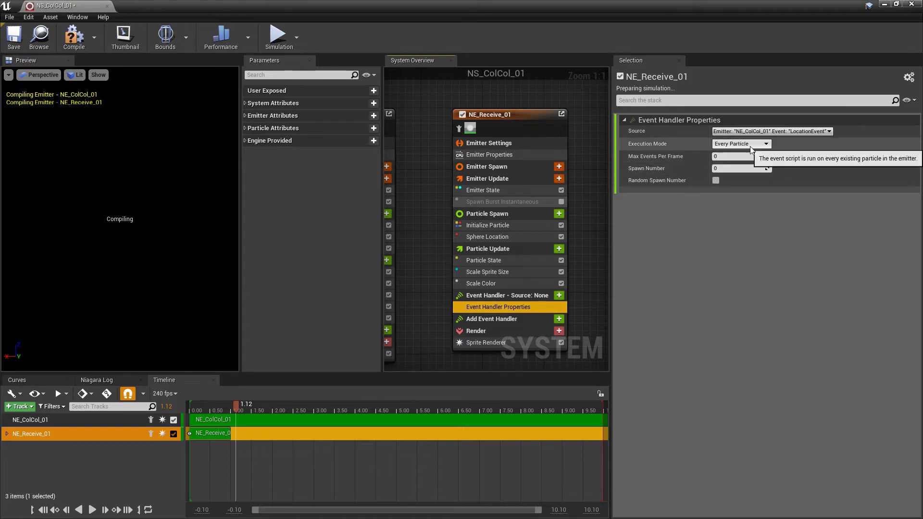
# Step: Set the handler's Execution Mode to Spawned Particles with Spawn Number 1, then save
pyautogui.click(765, 144)
pyautogui.click(738, 159)
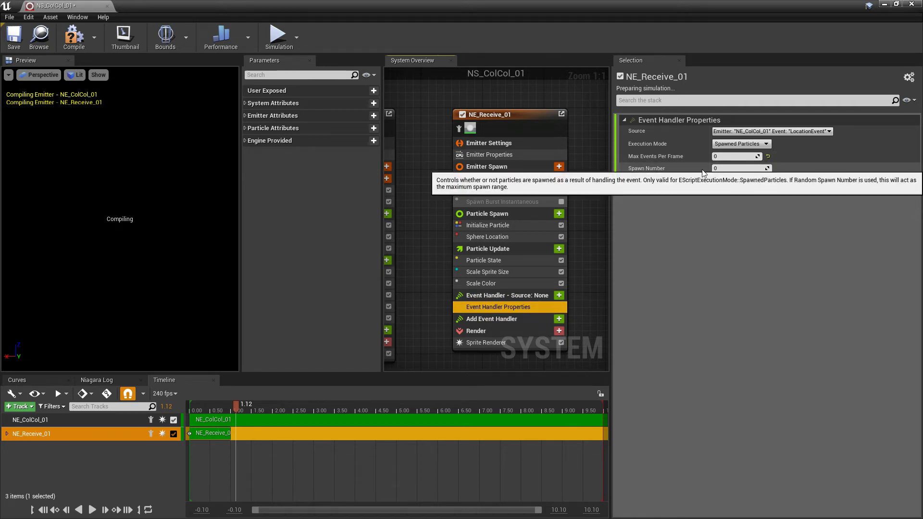
pyautogui.click(736, 169)
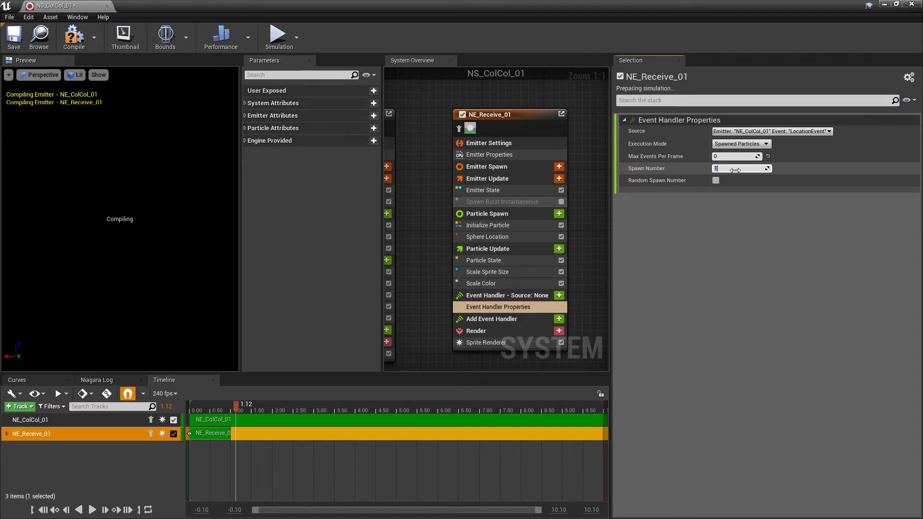
pyautogui.click(15, 38)
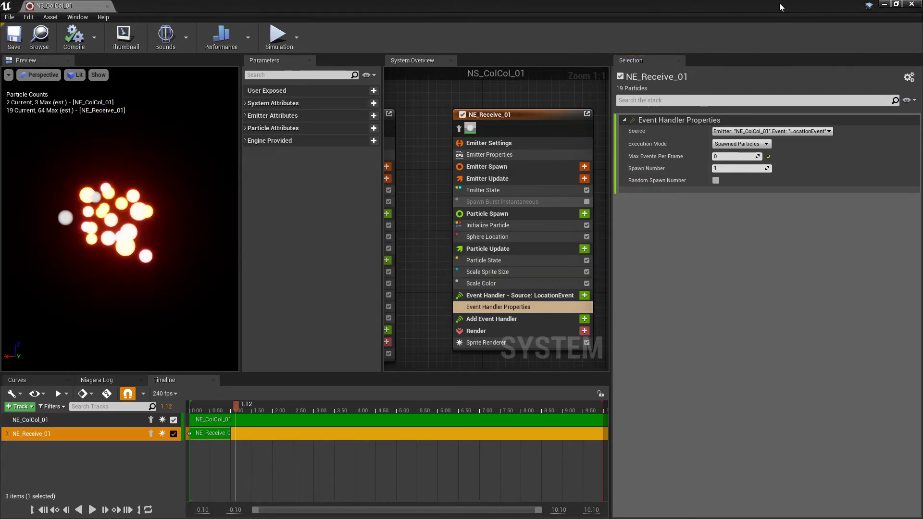
# Step: Check the effect in the level, then re-maximize the editor with NE_Receive_01's event handler properties selected
pyautogui.moveTo(780, 7); pyautogui.dragTo(720, 276)
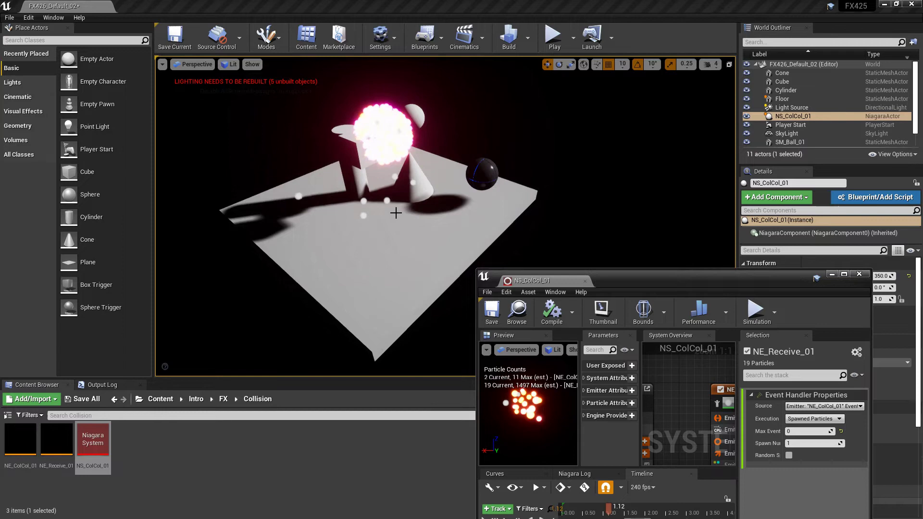
pyautogui.click(844, 274)
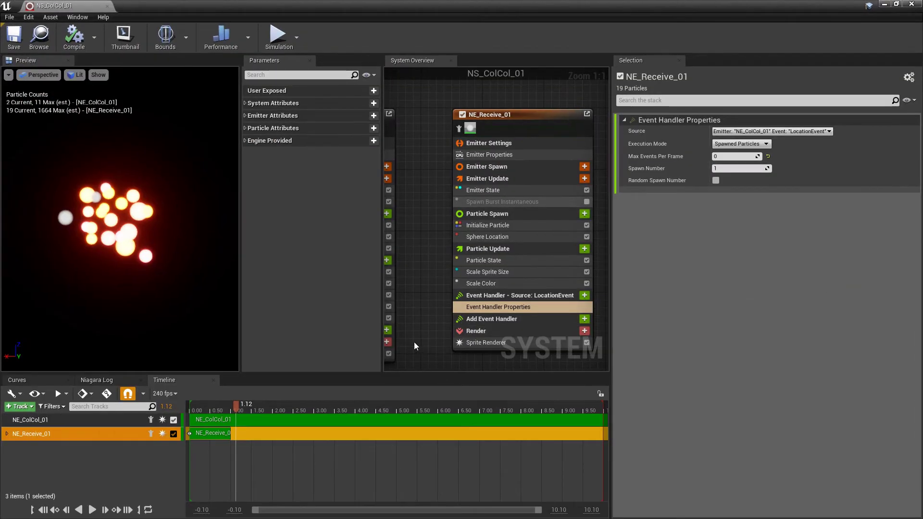
pyautogui.moveTo(424, 332)
pyautogui.mouseDown(button='right')
pyautogui.moveTo(472, 301)
pyautogui.moveTo(498, 321)
pyautogui.moveTo(420, 320)
pyautogui.mouseUp(button='right')
pyautogui.click(524, 297)
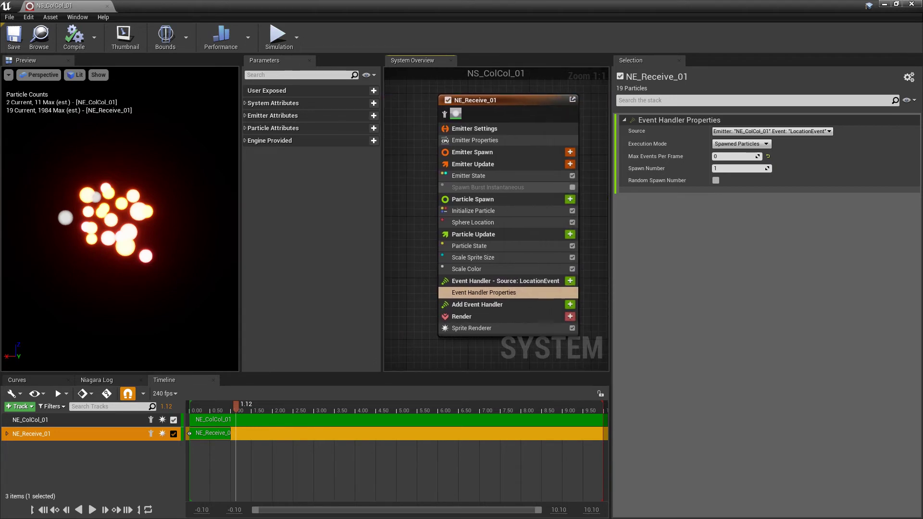
# Step: Add a Receive Location Event module to the LocationEvent handler, save, and view the level
pyautogui.click(569, 281)
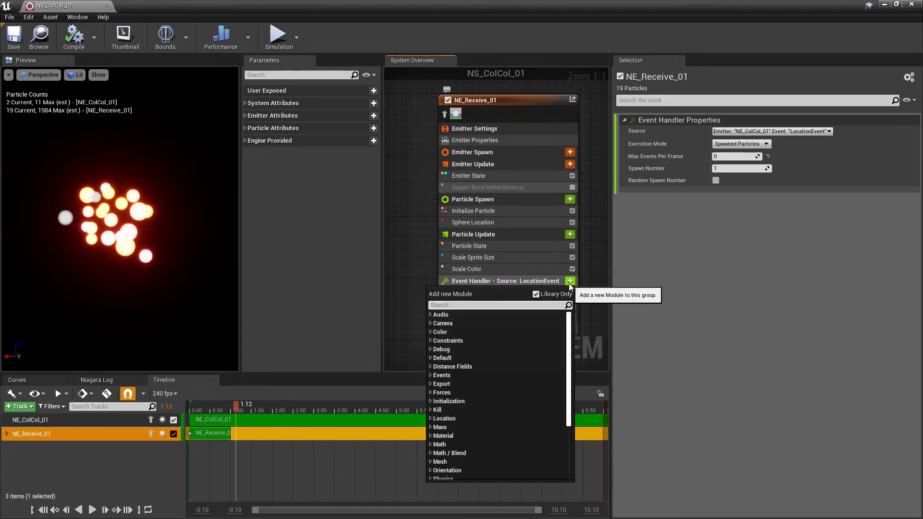
pyautogui.write('rec')
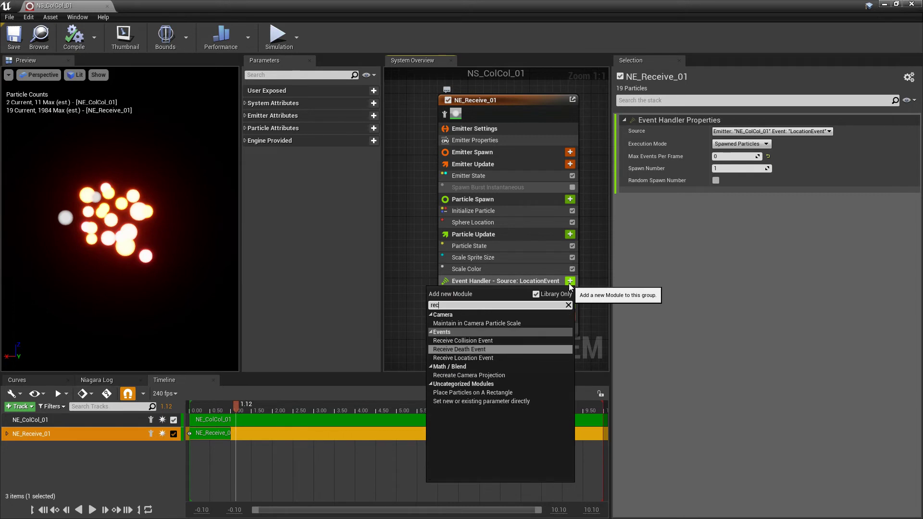
pyautogui.click(490, 360)
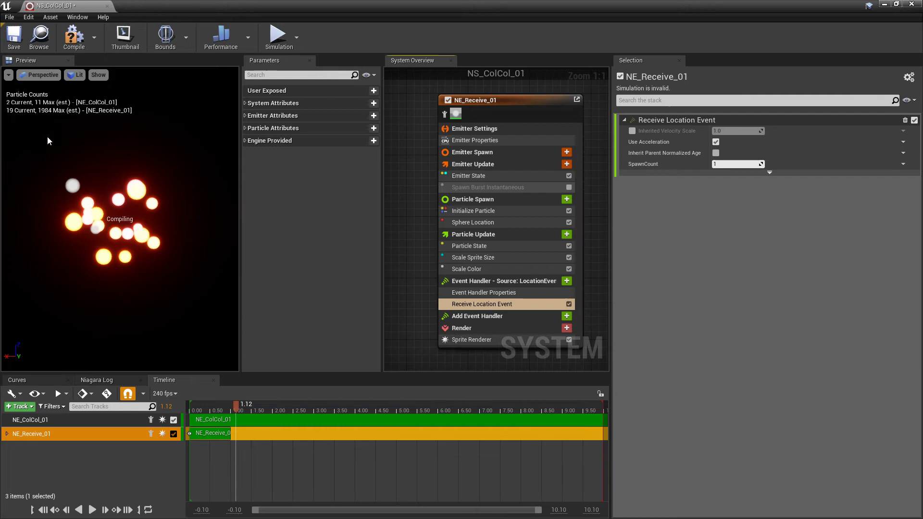
pyautogui.click(13, 43)
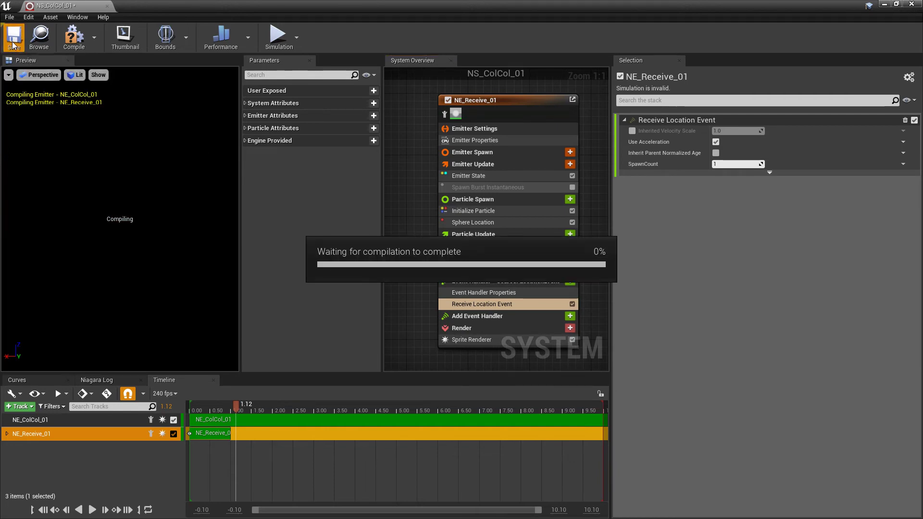
pyautogui.click(884, 5)
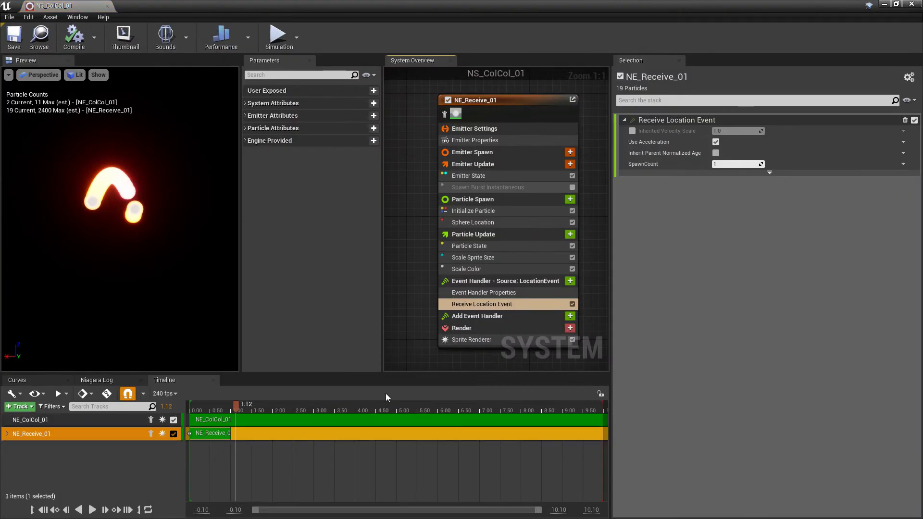
# Step: Set NE_ColCol_01's Generate Location Event send rate to 2.0, save, and check the level
pyautogui.moveTo(476, 313); pyautogui.dragTo(529, 296, button='right')
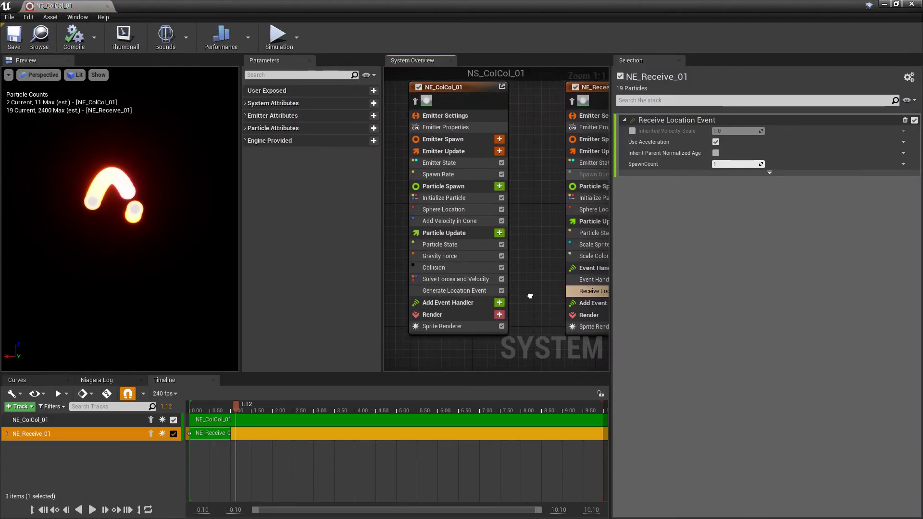
pyautogui.click(451, 292)
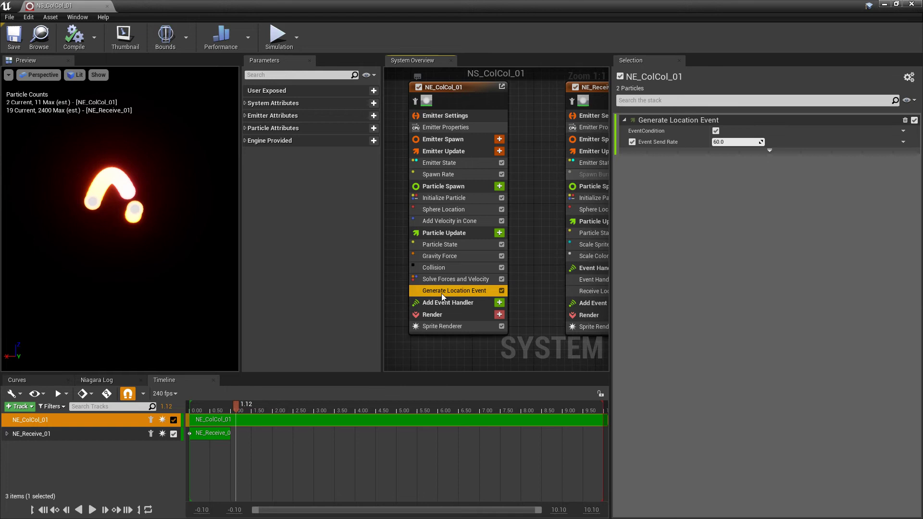
pyautogui.click(729, 141)
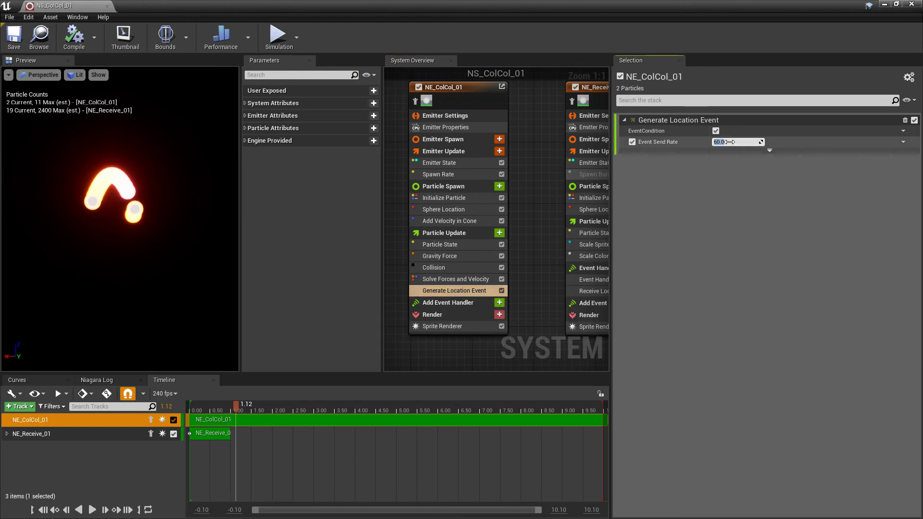
pyautogui.write('2')
pyautogui.press('Return')
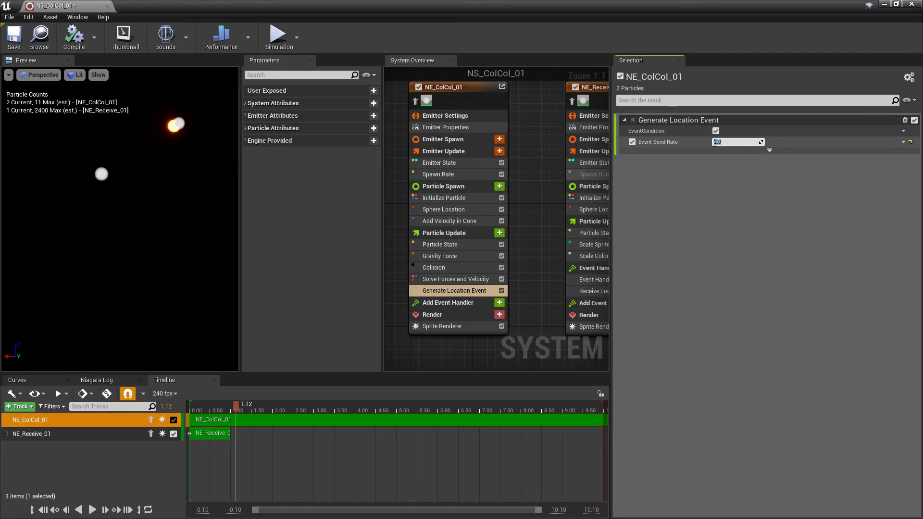
pyautogui.hotkey('ctrl', 's')
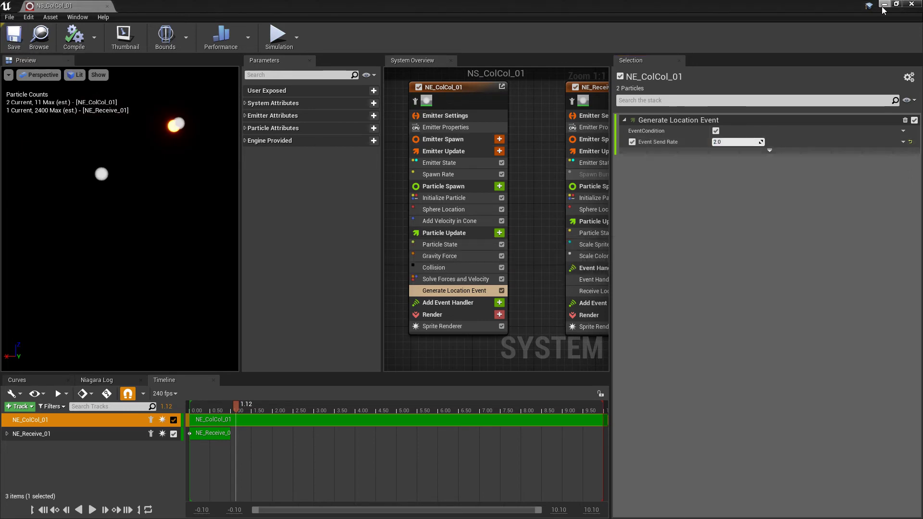
pyautogui.click(884, 4)
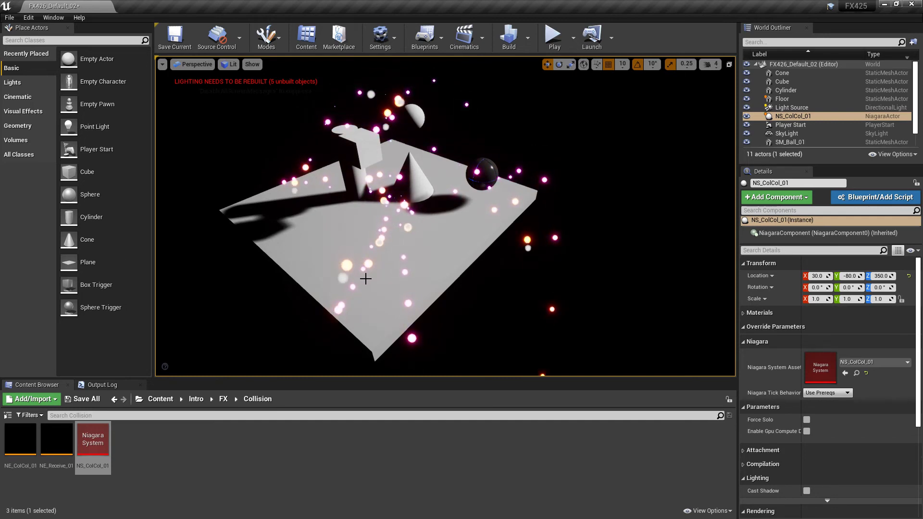
# Step: Reopen NS_ColCol_01 and set Generate Location Event's Event Send Rate to 40.0, then return to the level
pyautogui.doubleClick(96, 441)
pyautogui.click(495, 293)
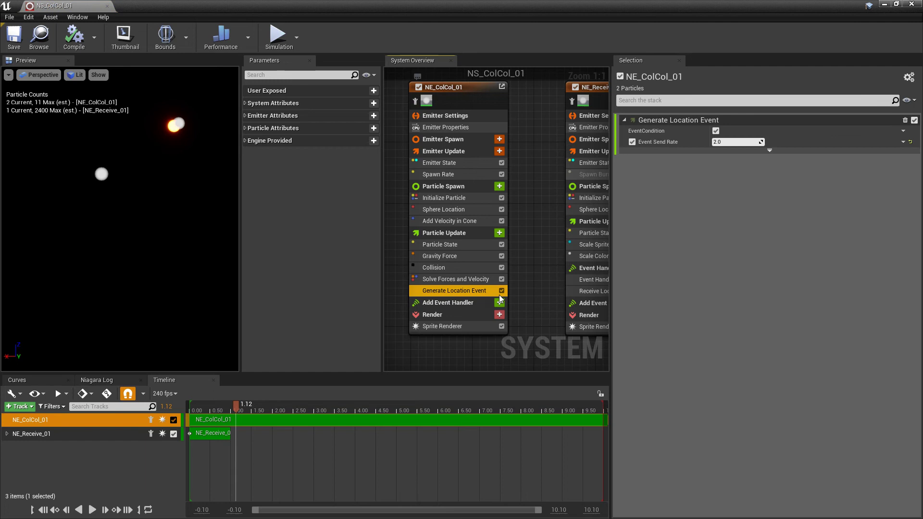
pyautogui.click(725, 143)
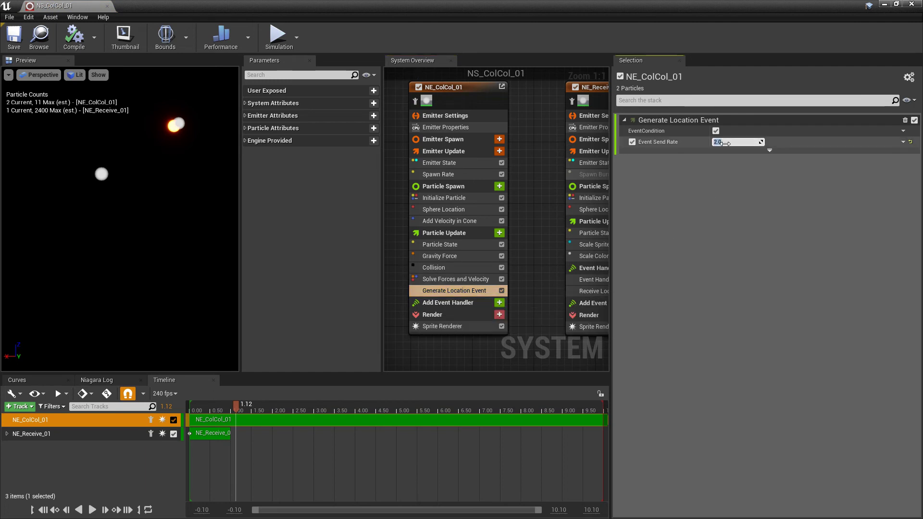
pyautogui.hotkey('alt', 'Tab')
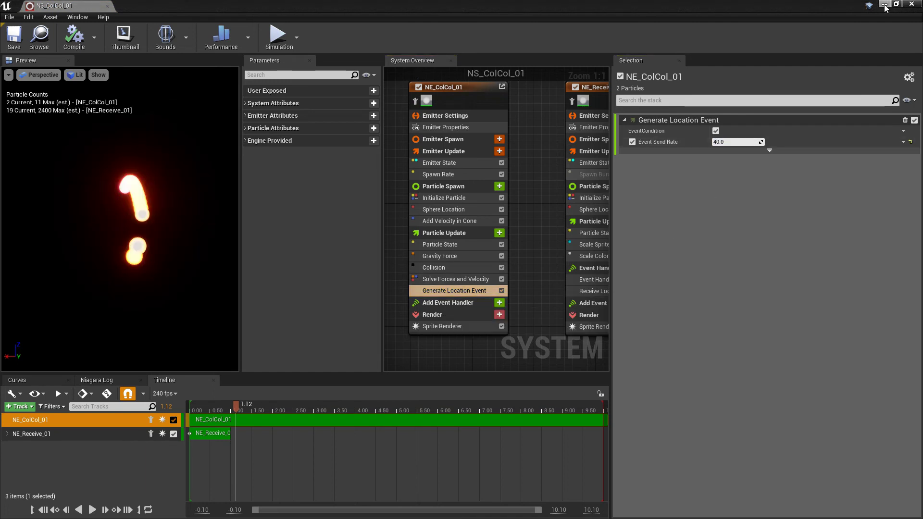